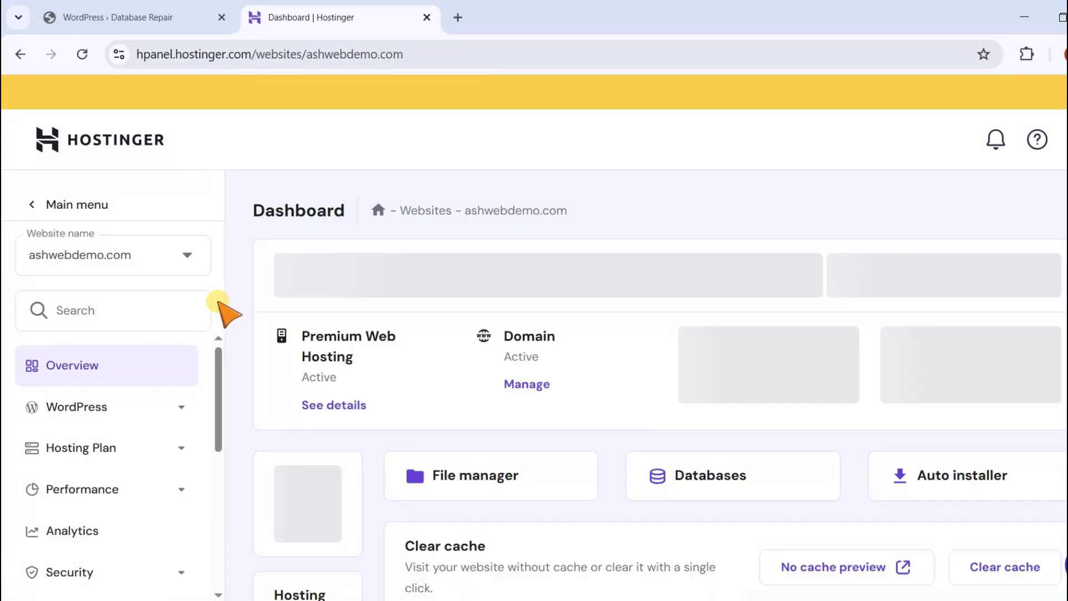
Open the file manager for ashwebdemo.com's own files and go into the public_html folder.
drag(215, 358, 218, 460)
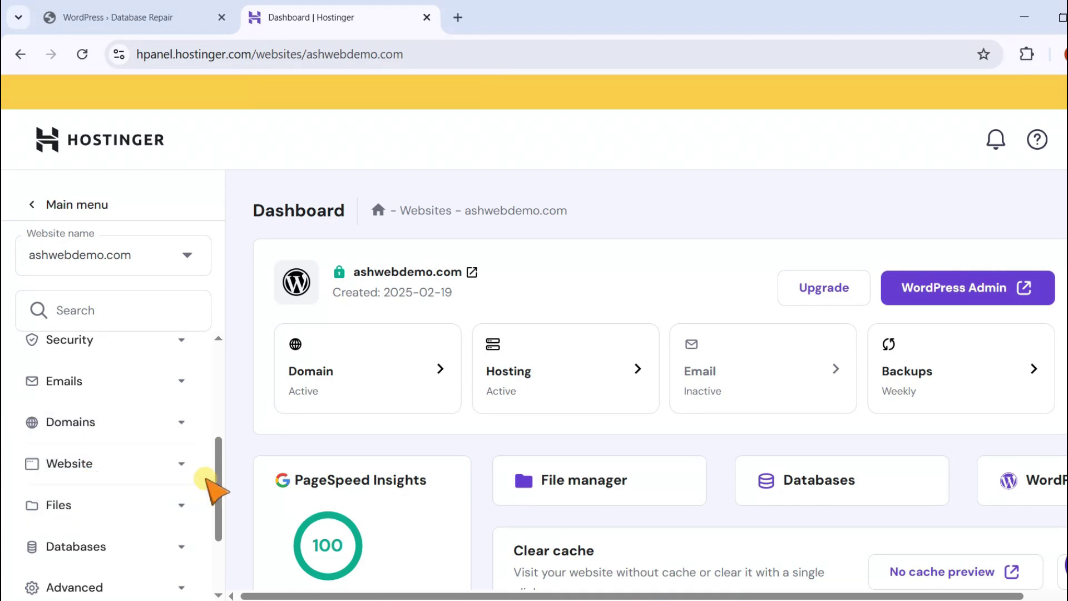
drag(215, 454, 217, 516)
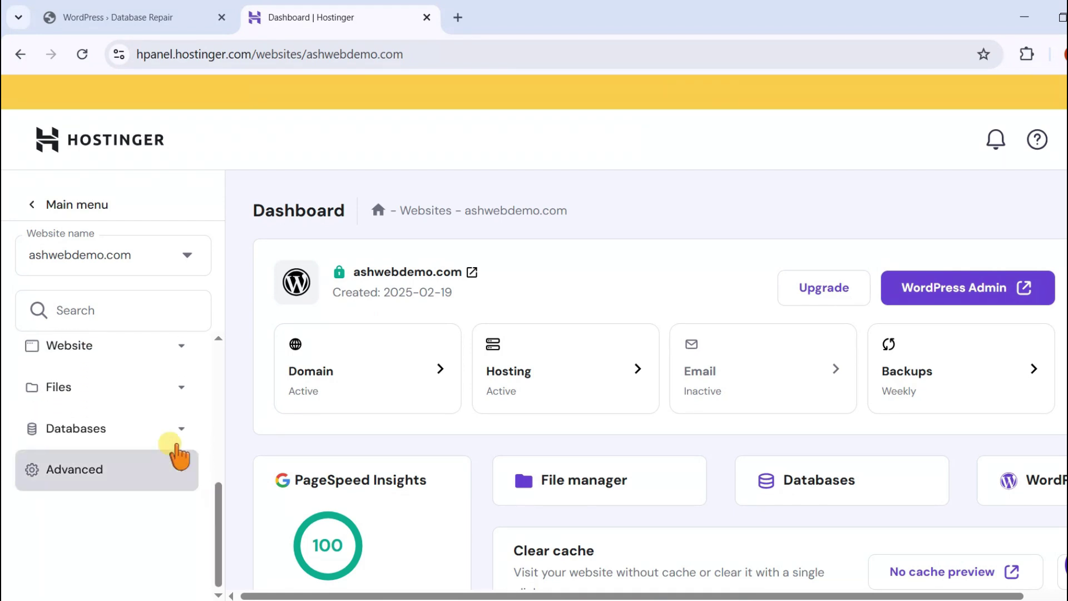
click(137, 391)
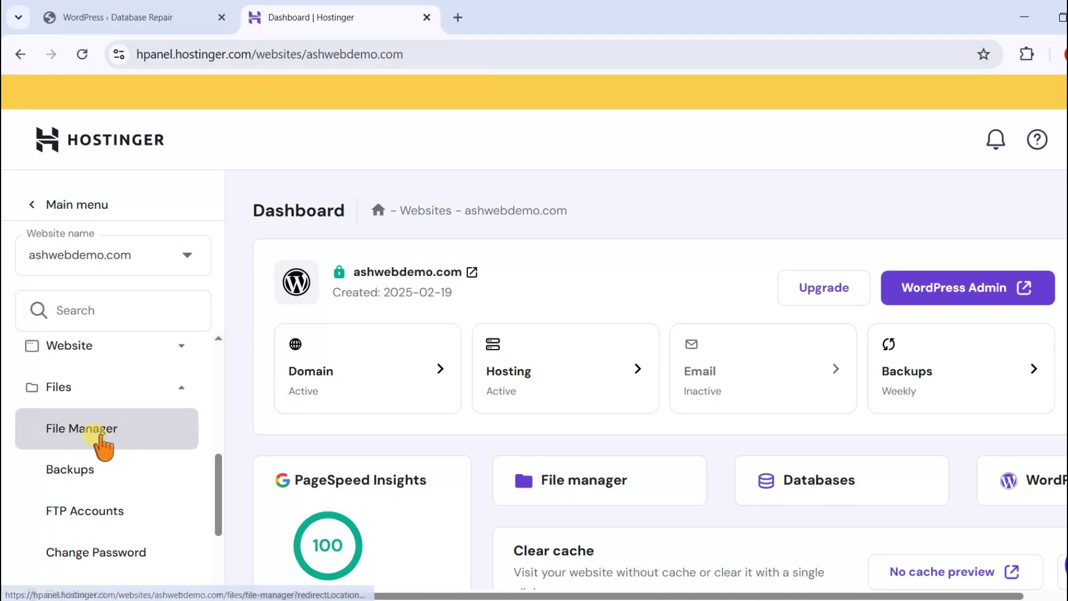
click(99, 436)
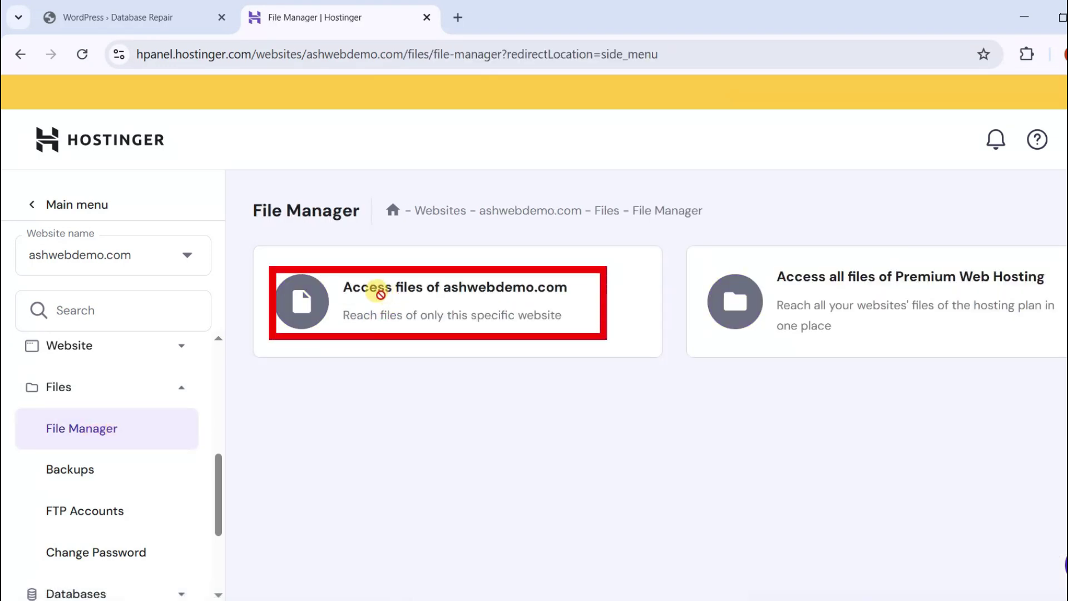
click(381, 294)
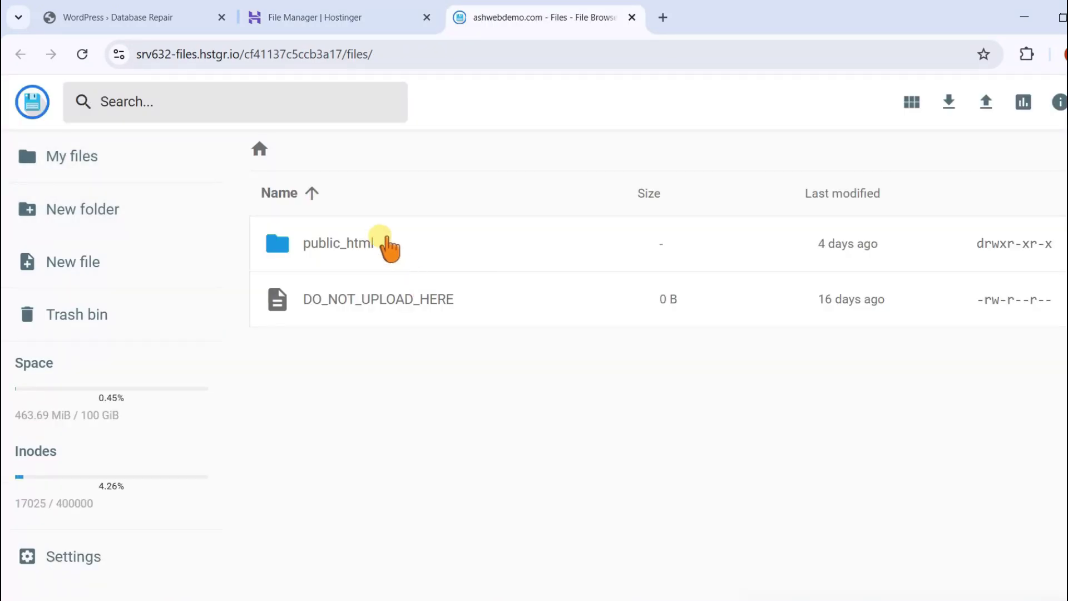
double_click(356, 245)
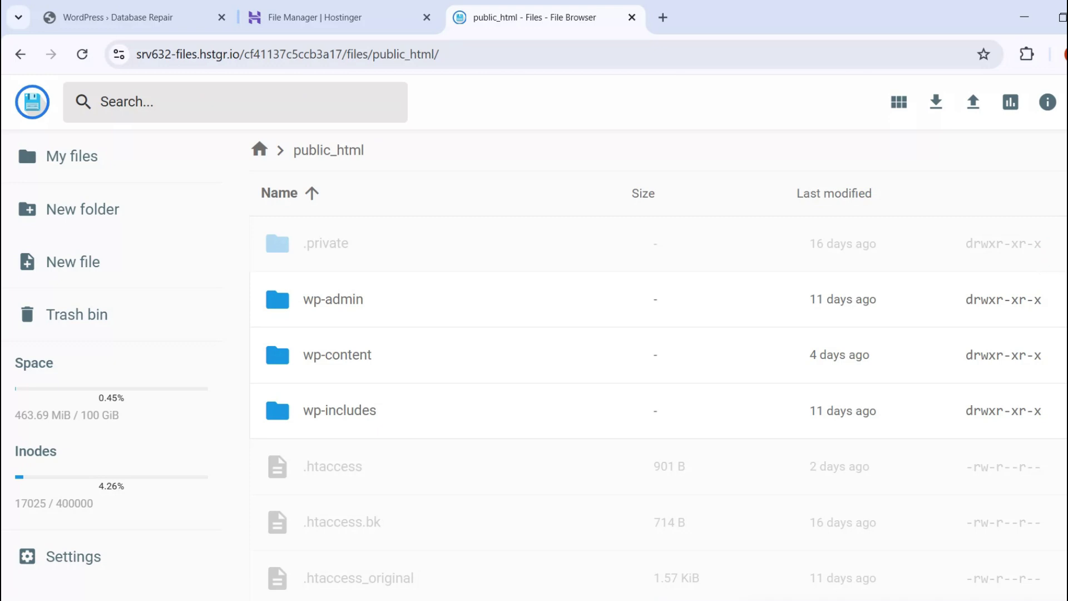
Open wp-config.php from public_html for editing and go to the end of the file.
scroll(275, 279, down, 7)
scroll(657, 353, down, 4)
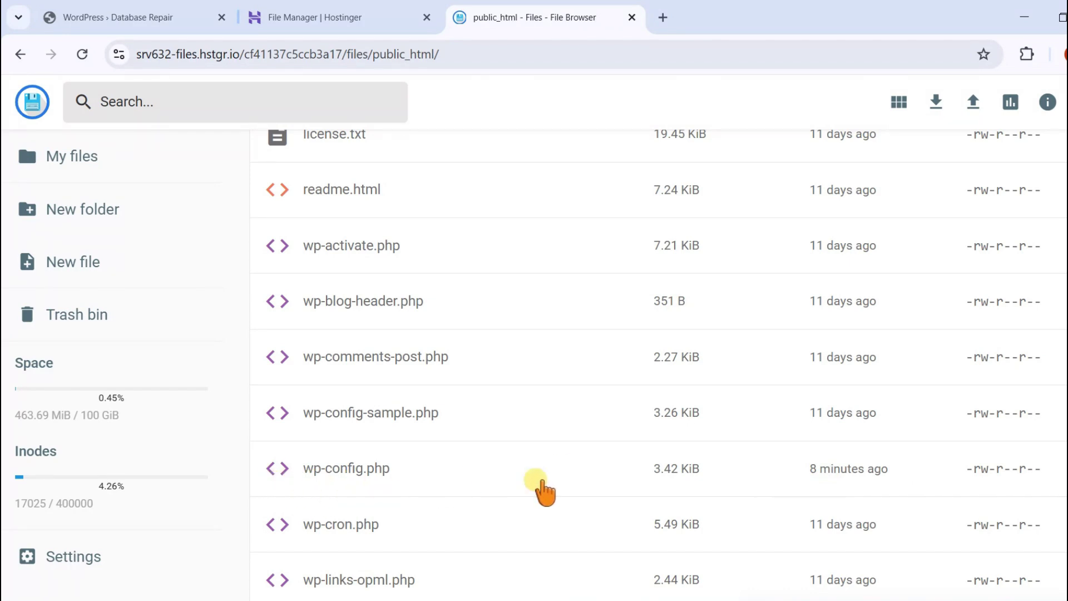
scroll(658, 362, down, 3)
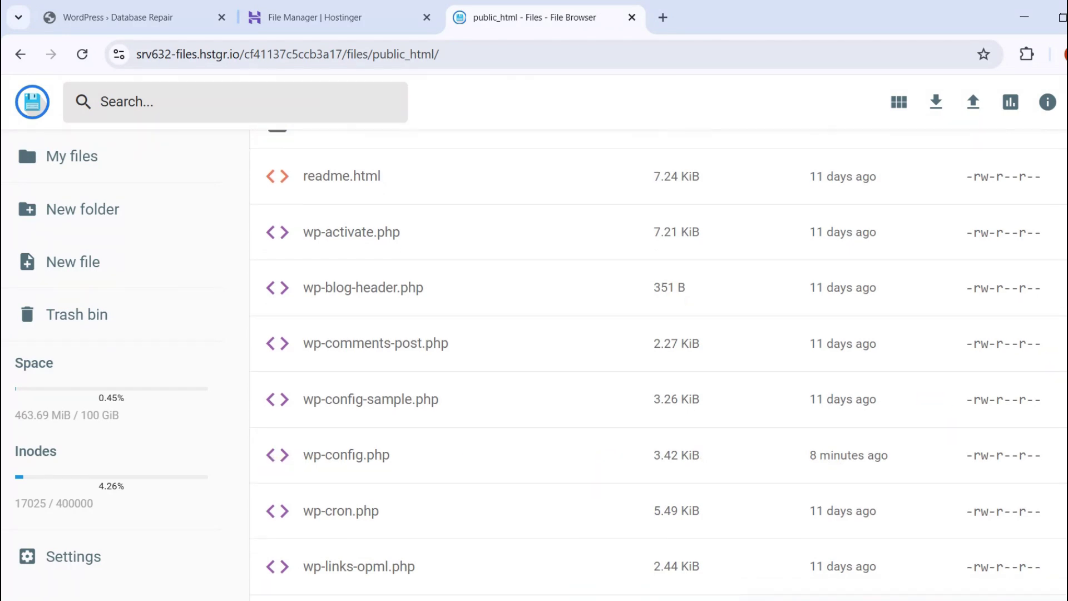
scroll(750, 370, down, 2)
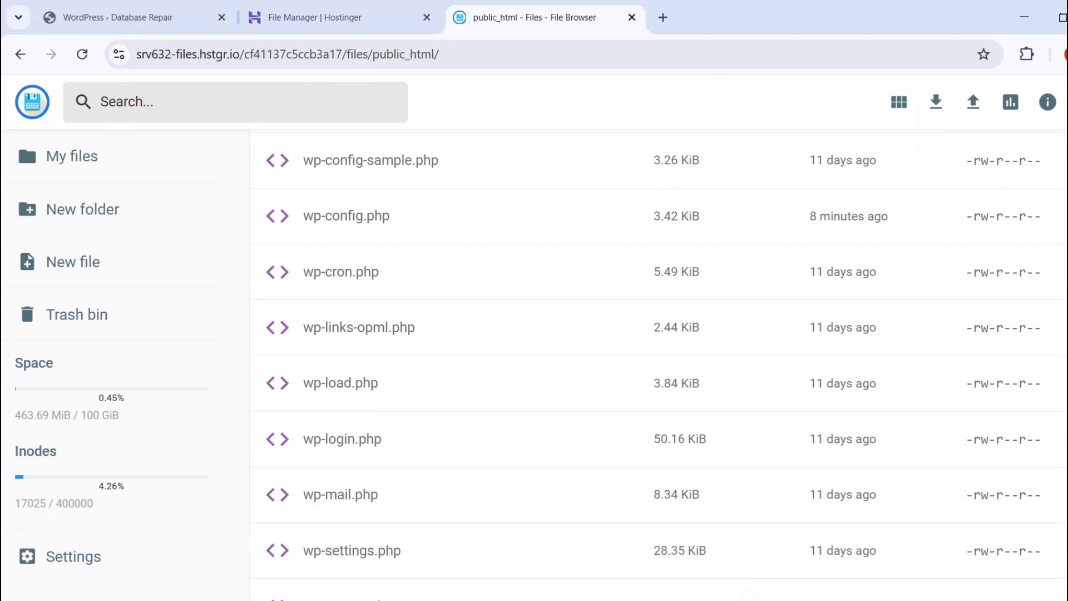
right_click(365, 210)
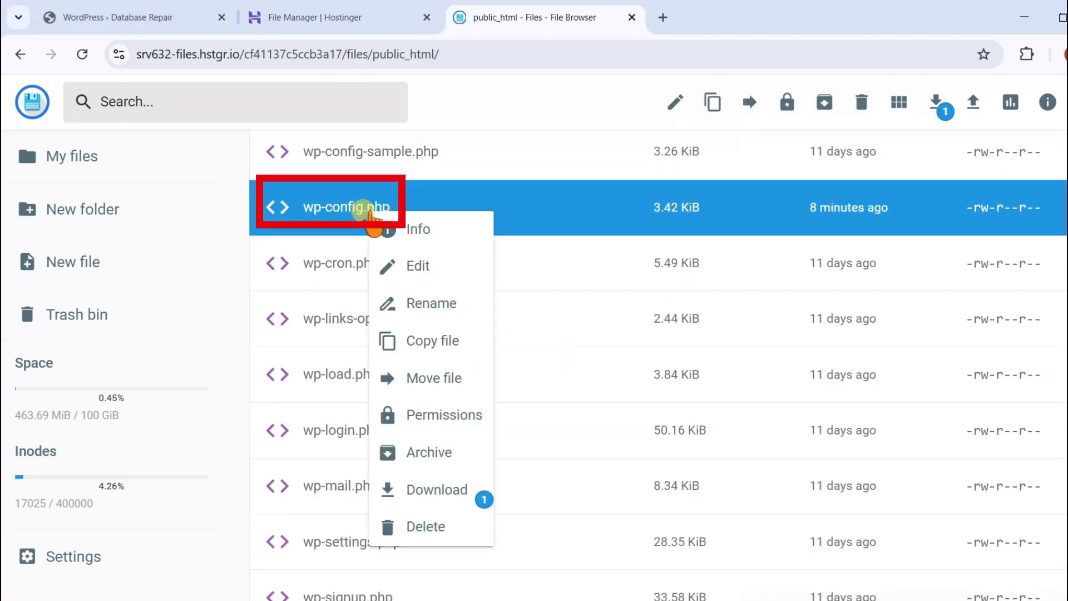
click(423, 267)
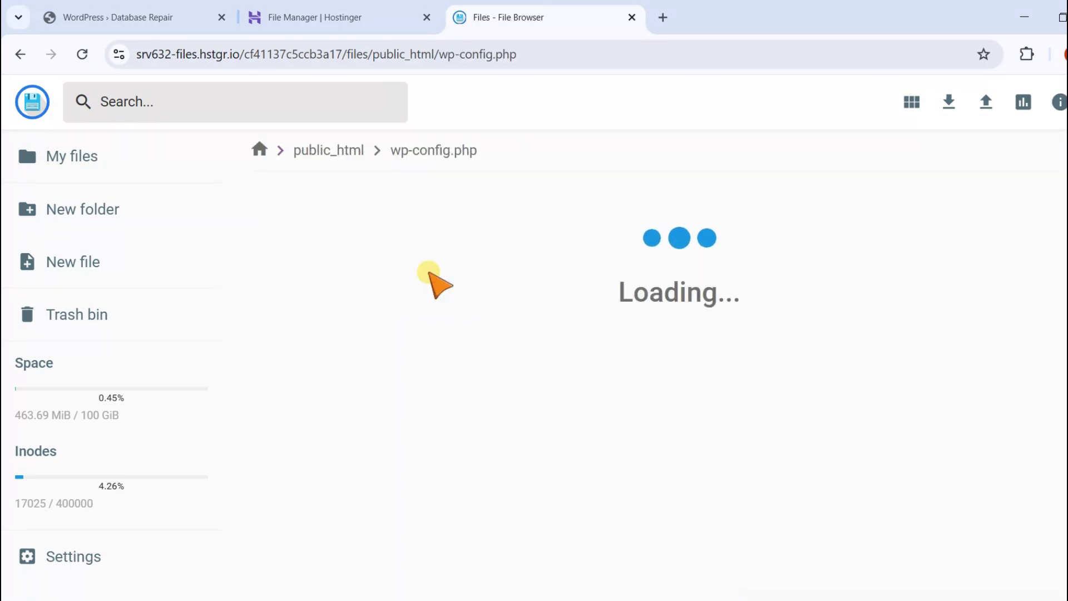
scroll(534, 378, down, 15)
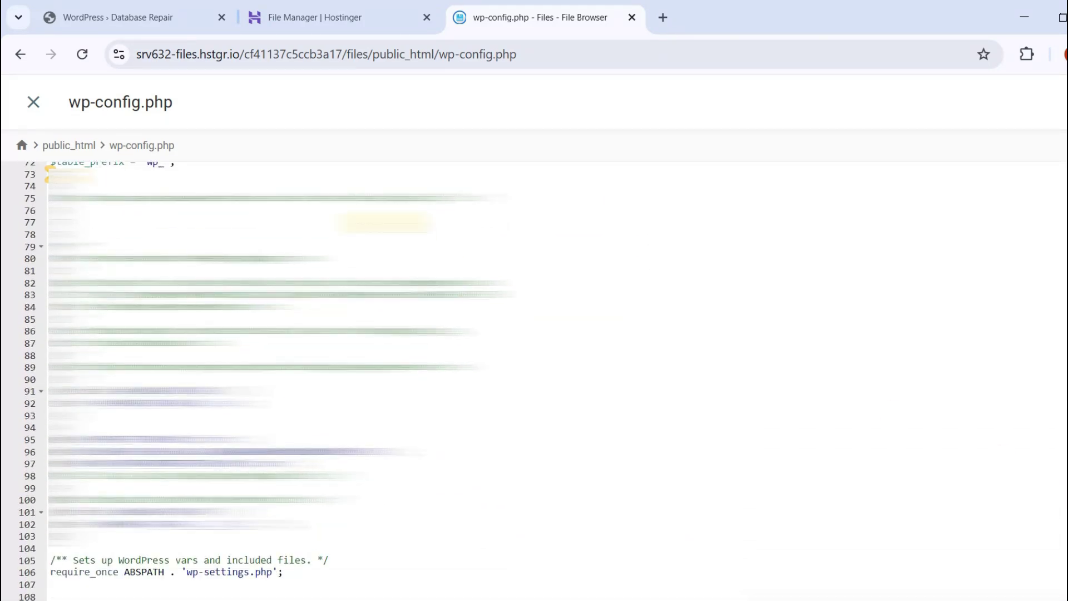
Copy the line define('WP_ALLOW_REPAIR', true); from the WordPress Database Repair page.
click(111, 17)
drag(472, 278, 269, 278)
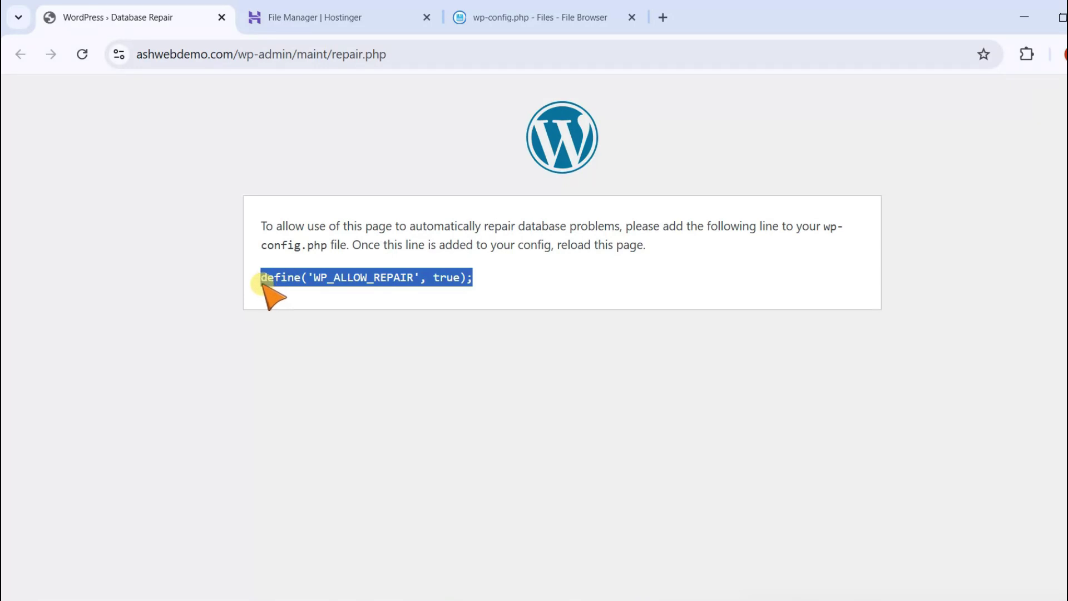
right_click(303, 276)
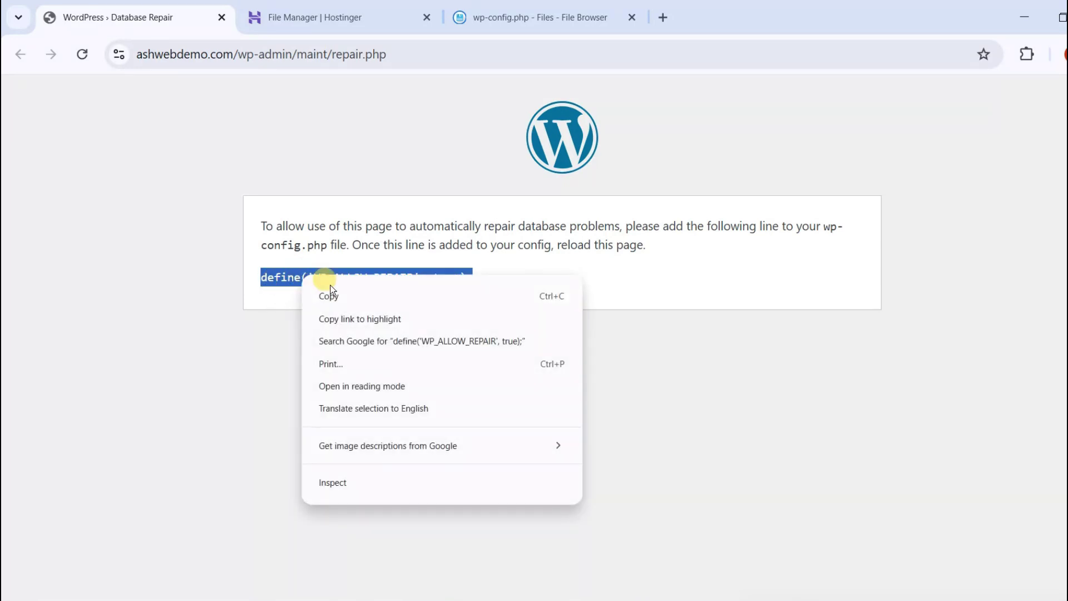
click(362, 295)
Paste define('WP_ALLOW_REPAIR', true); on line 107 of wp-config.php, below the wp-settings.php require line.
click(564, 4)
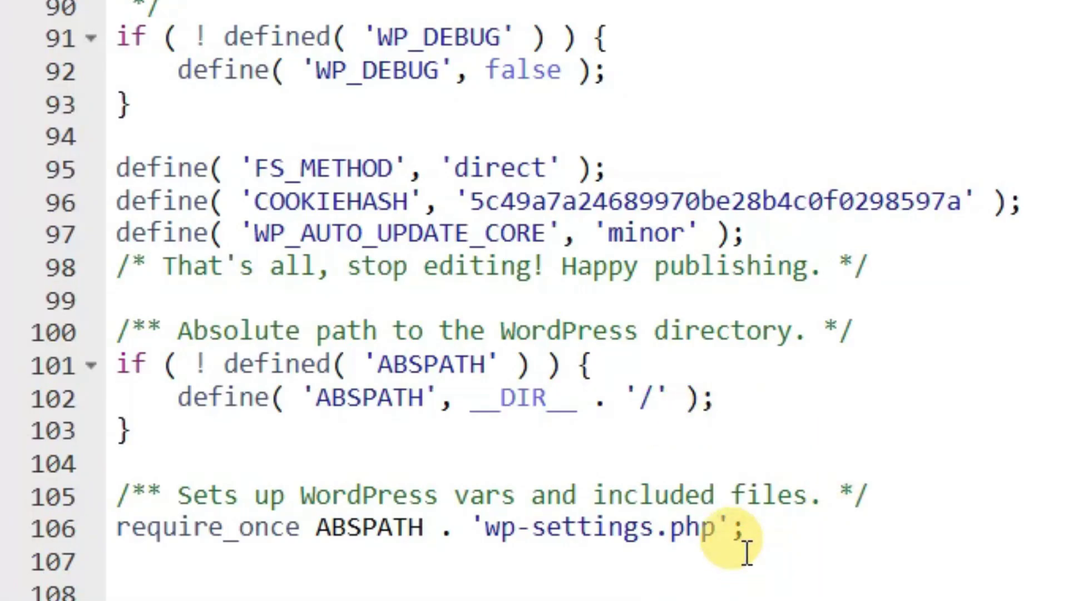
click(314, 577)
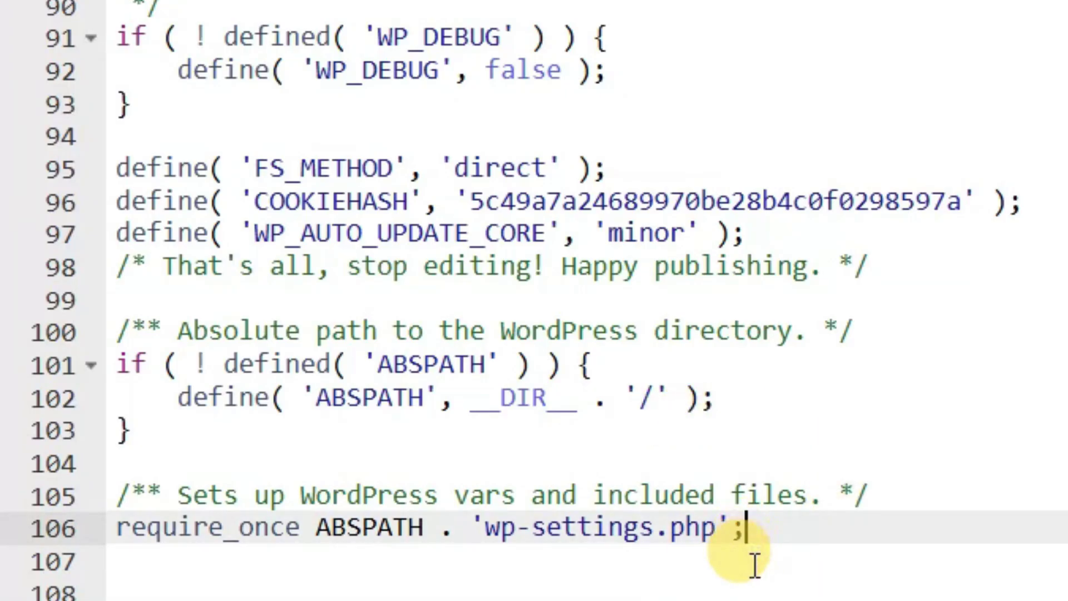
click(753, 560)
right_click(280, 584)
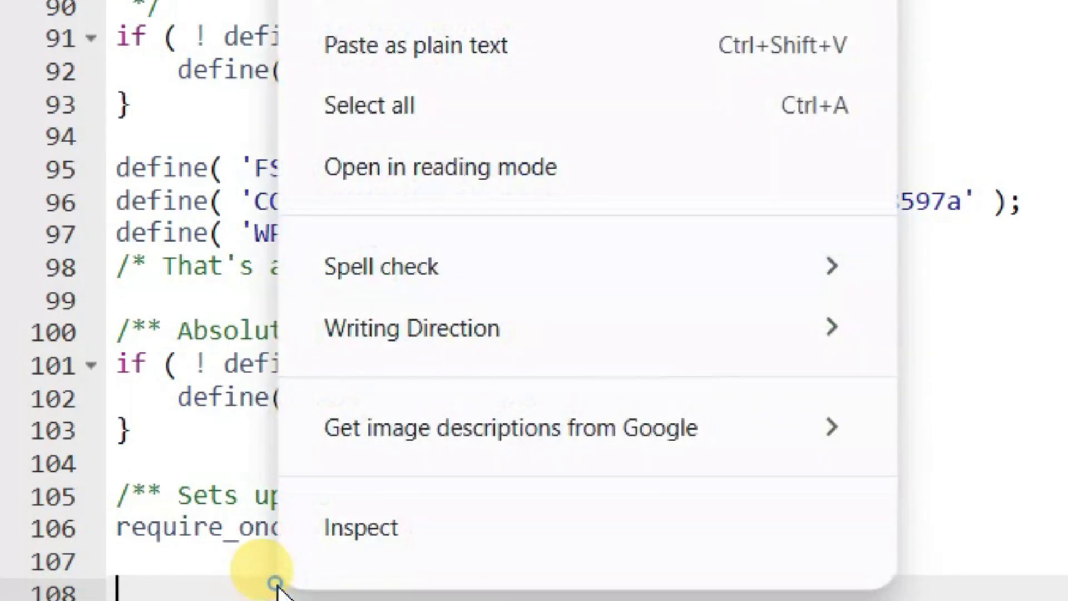
click(149, 566)
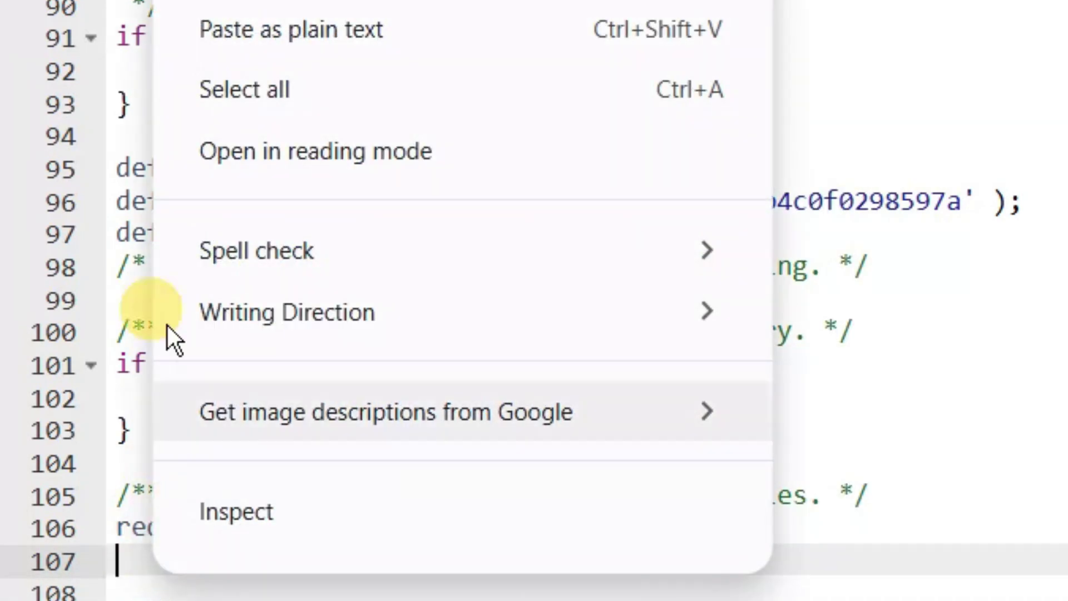
click(303, 2)
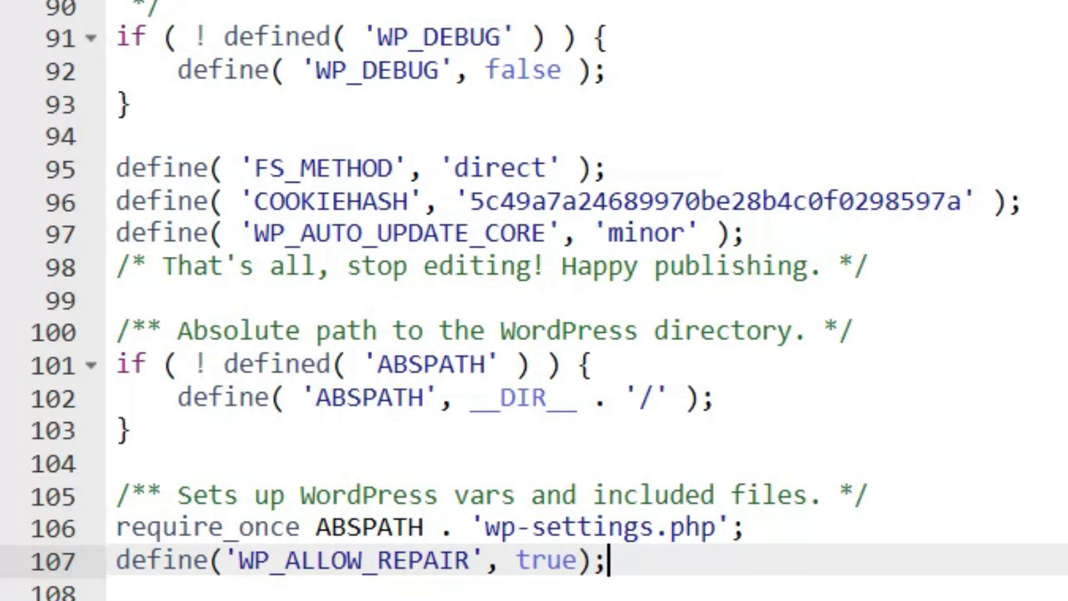
click(118, 593)
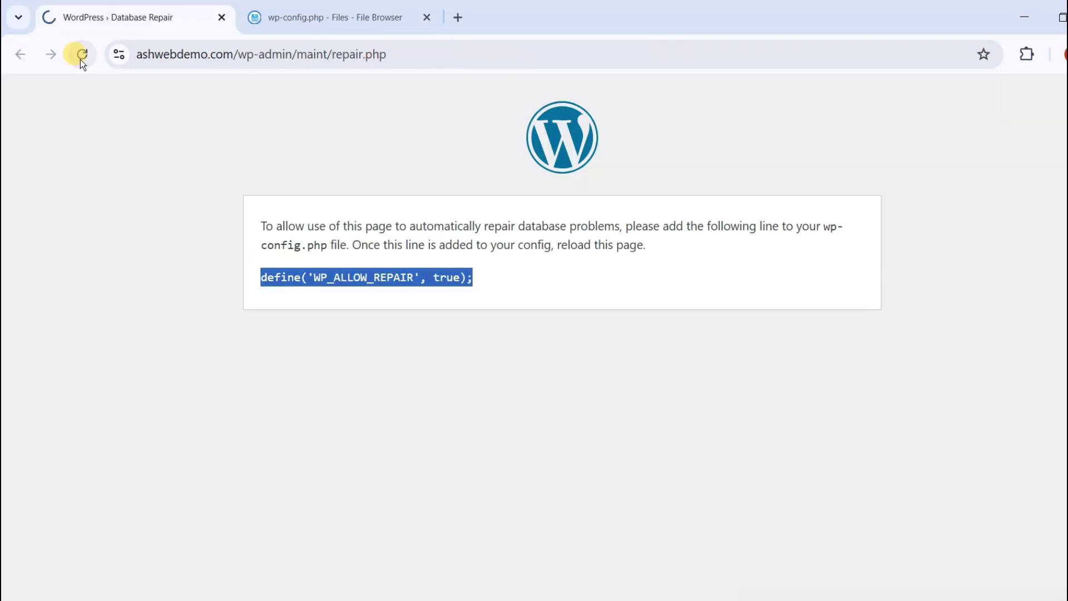
Reload the WordPress Database Repair page, run Repair Database and review the results for each table.
click(82, 53)
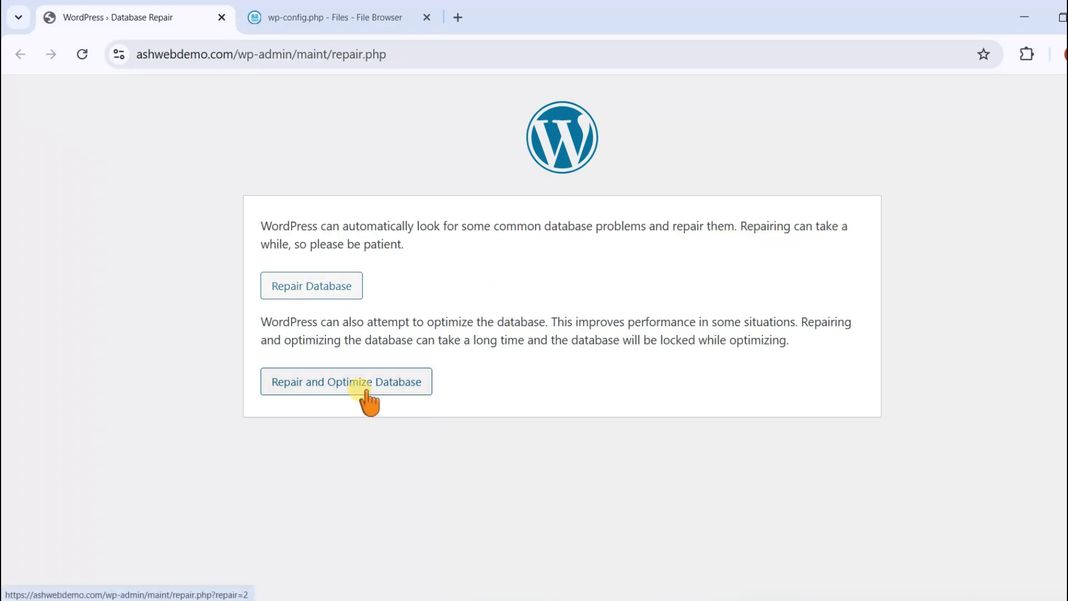
click(290, 294)
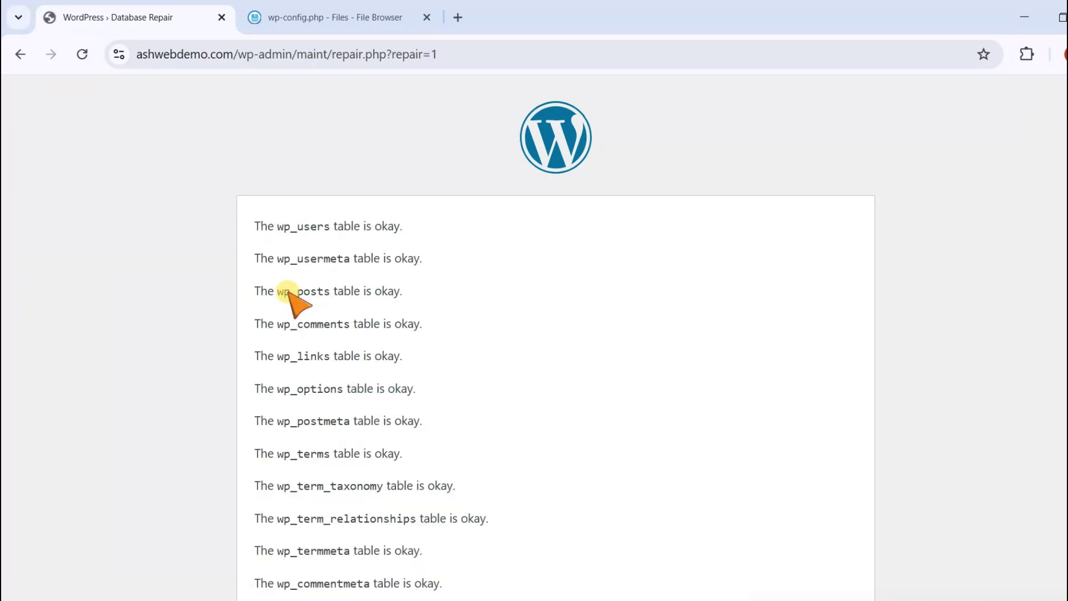
scroll(555, 334, down, 3)
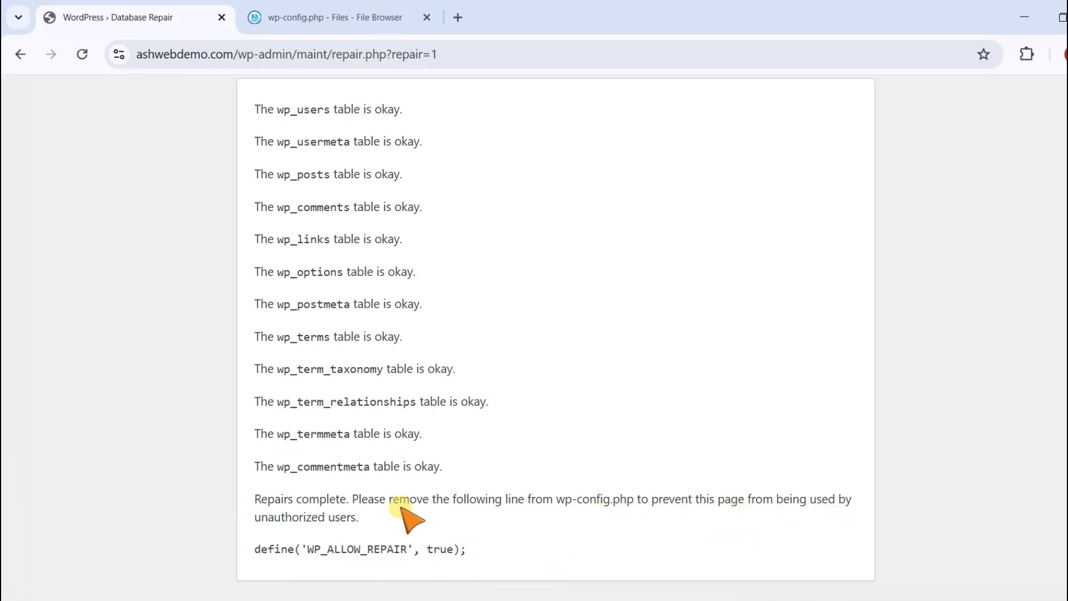
Delete the define('WP_ALLOW_REPAIR', true); line from wp-config.php and close the file's browser tab.
click(284, 24)
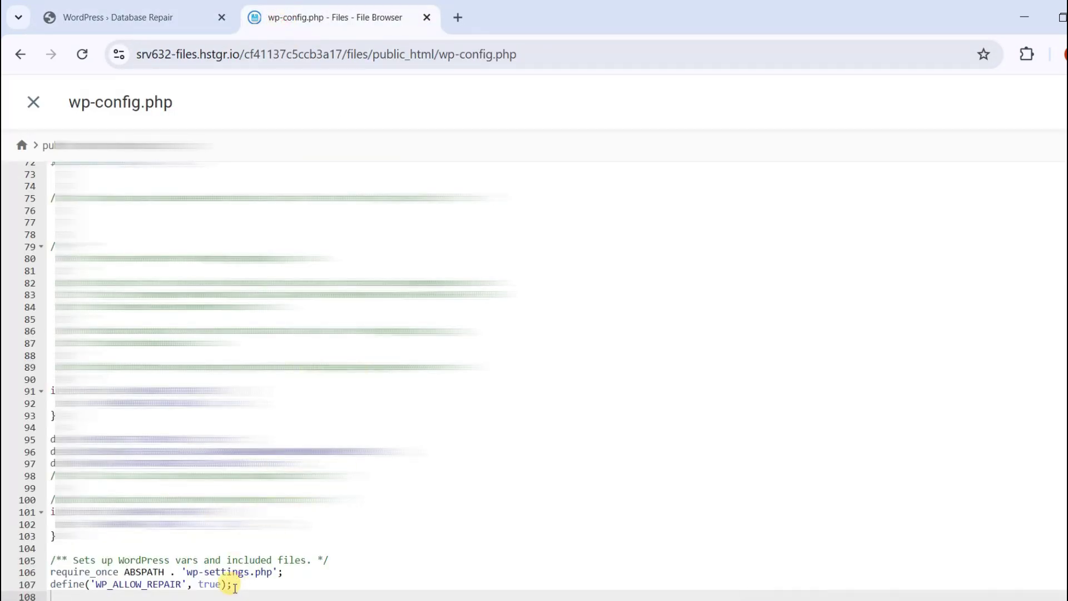
click(218, 585)
drag(153, 587, 59, 588)
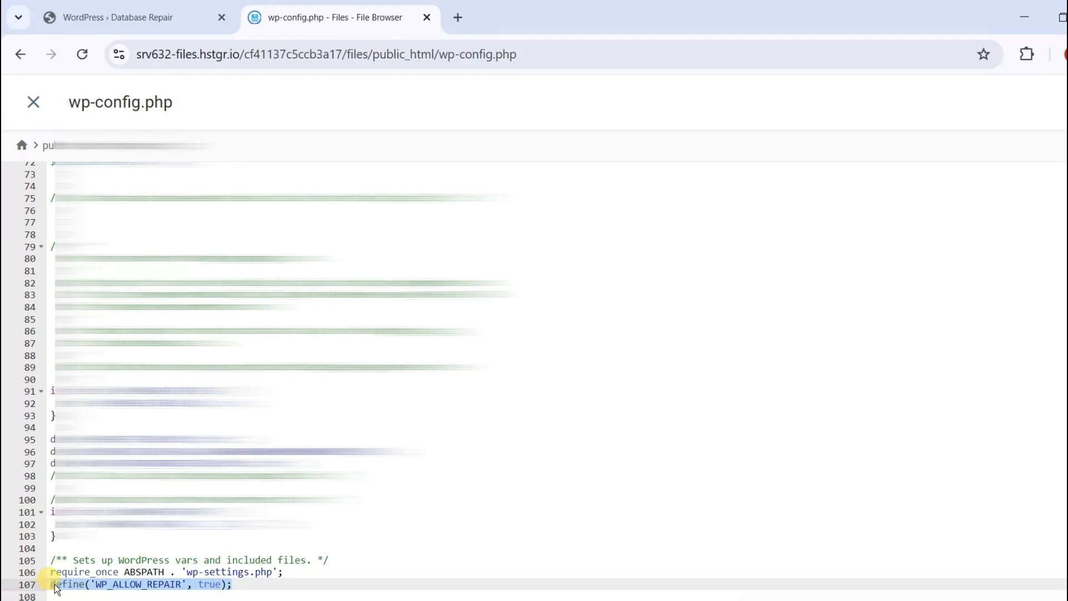
key(BackSpace)
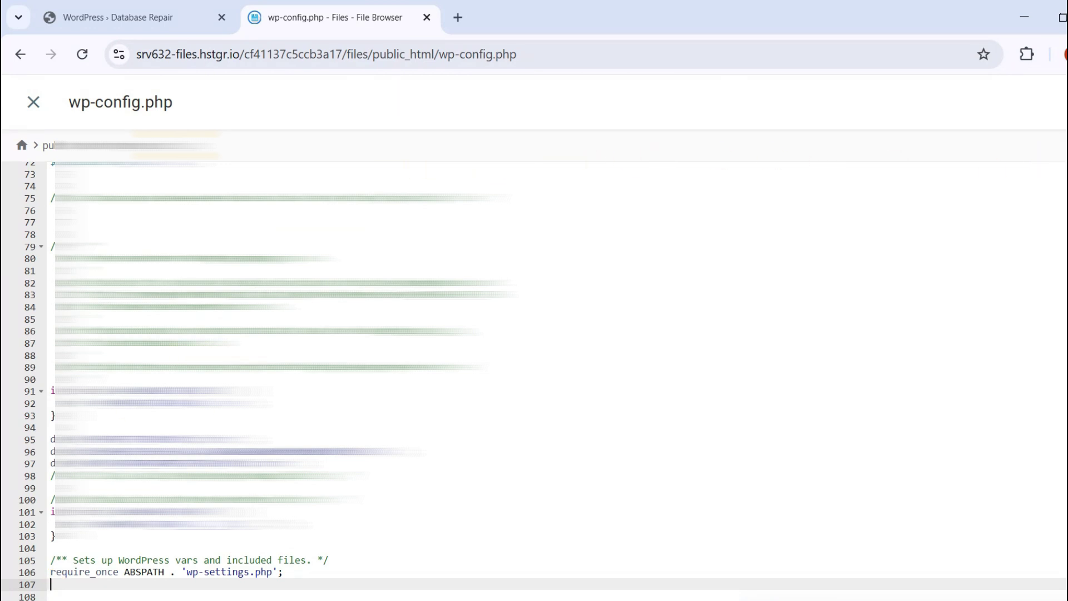
key(ctrl+w)
drag(233, 54, 453, 61)
key(BackSpace)
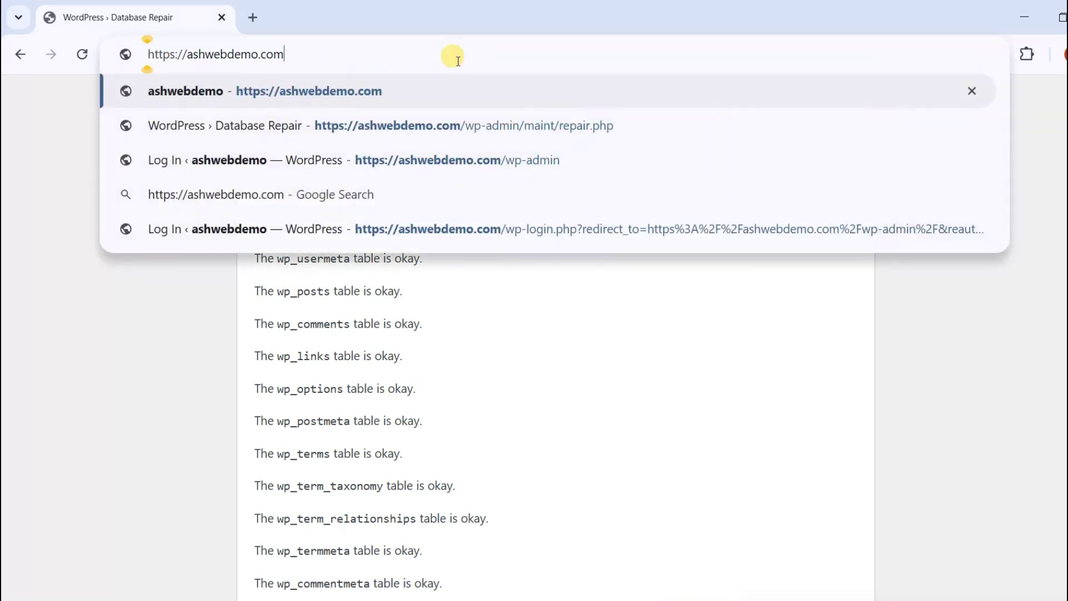
key(Return)
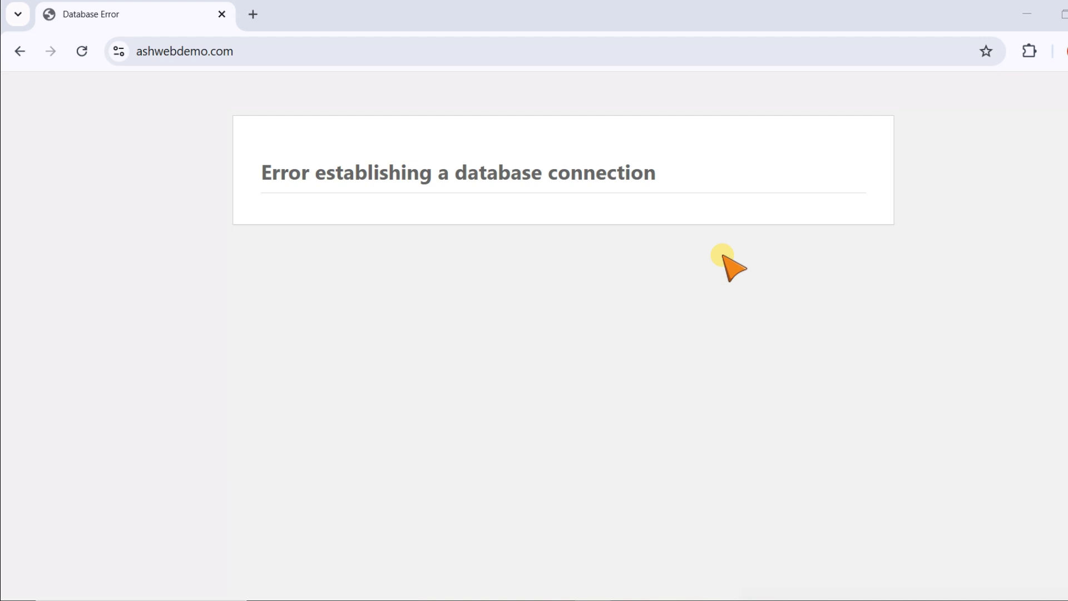
Open hpanel.hostinger.com/websites in a new tab and go through the ashwebdemo.com dashboard to its MySQL database management page.
key(ctrl+t)
key(ctrl+v)
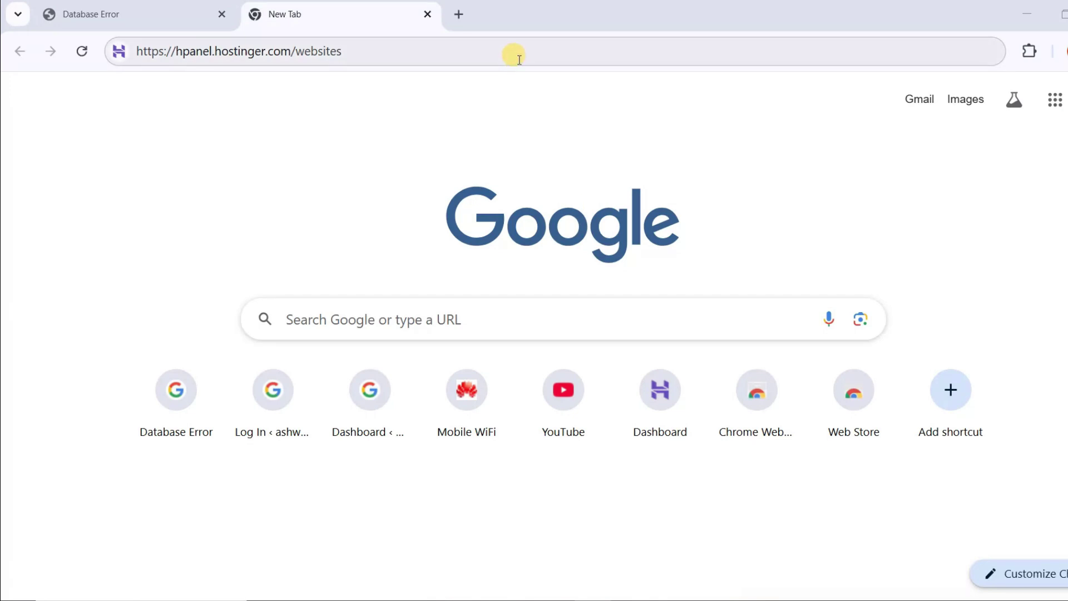
key(Return)
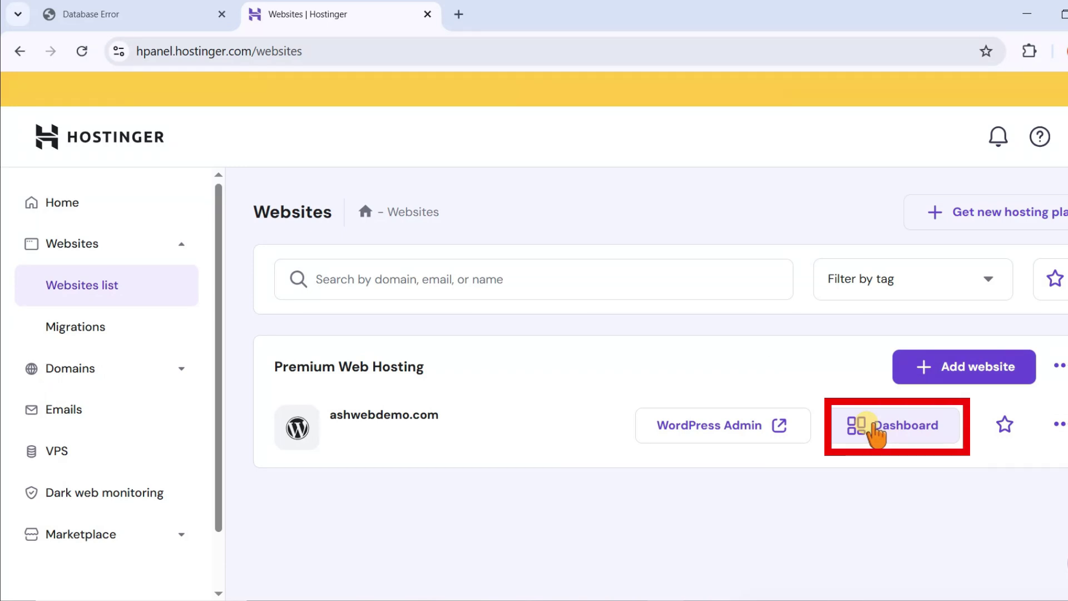
click(875, 429)
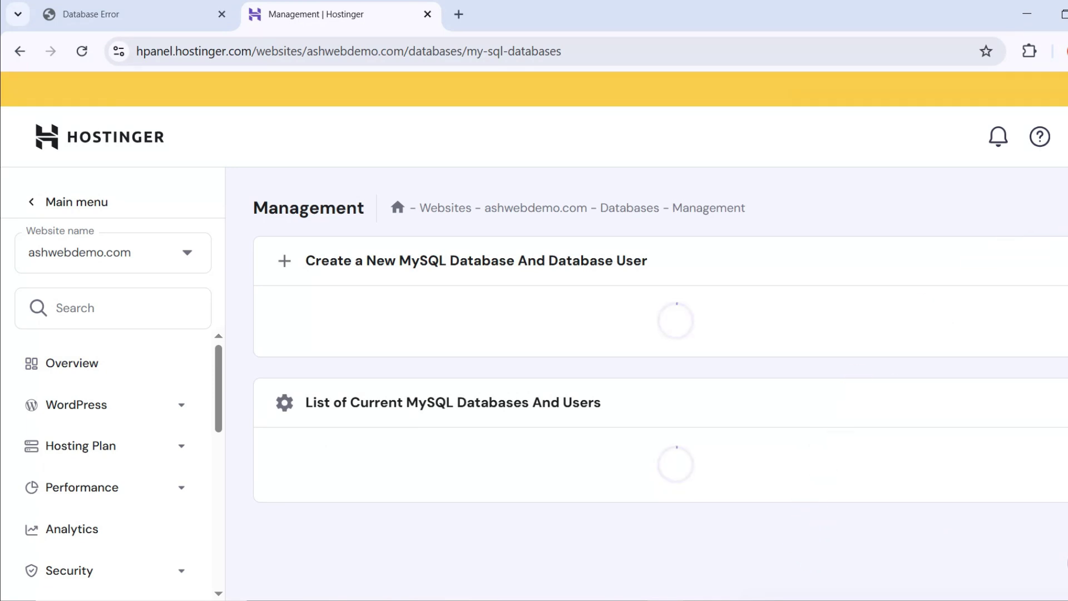
Copy the name of the first database in the list of current MySQL databases and users.
scroll(659, 317, down, 3)
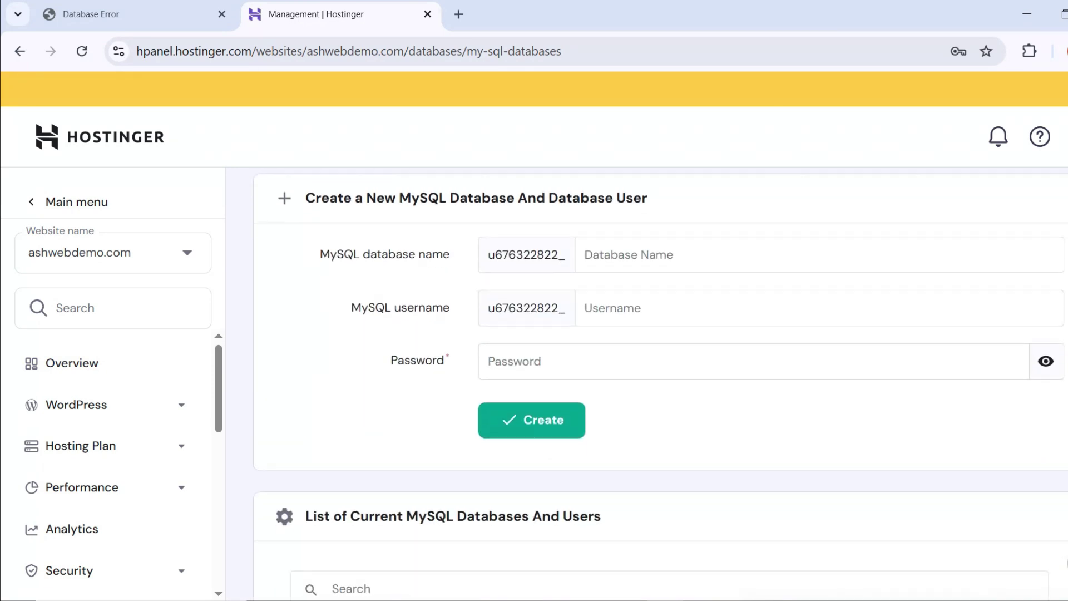
scroll(661, 384, up, 3)
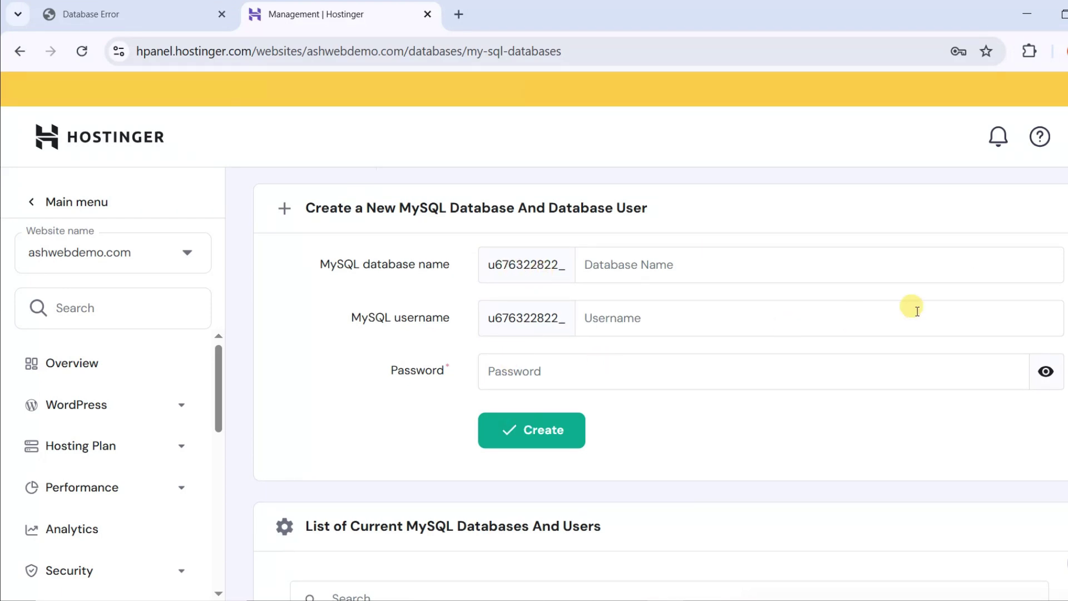
scroll(910, 306, down, 6)
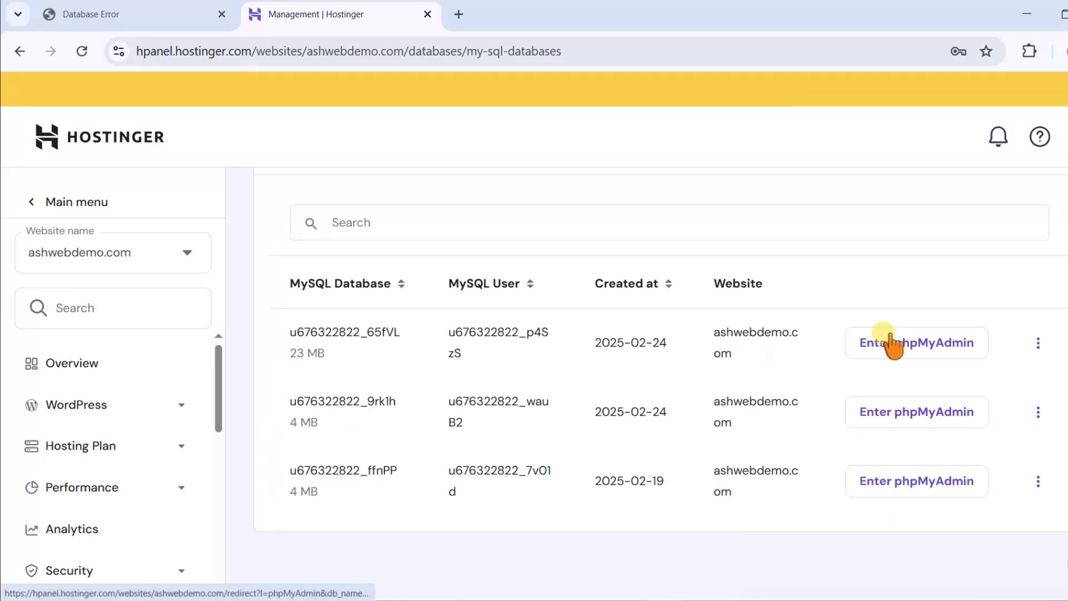
drag(400, 333, 300, 333)
key(ctrl+c)
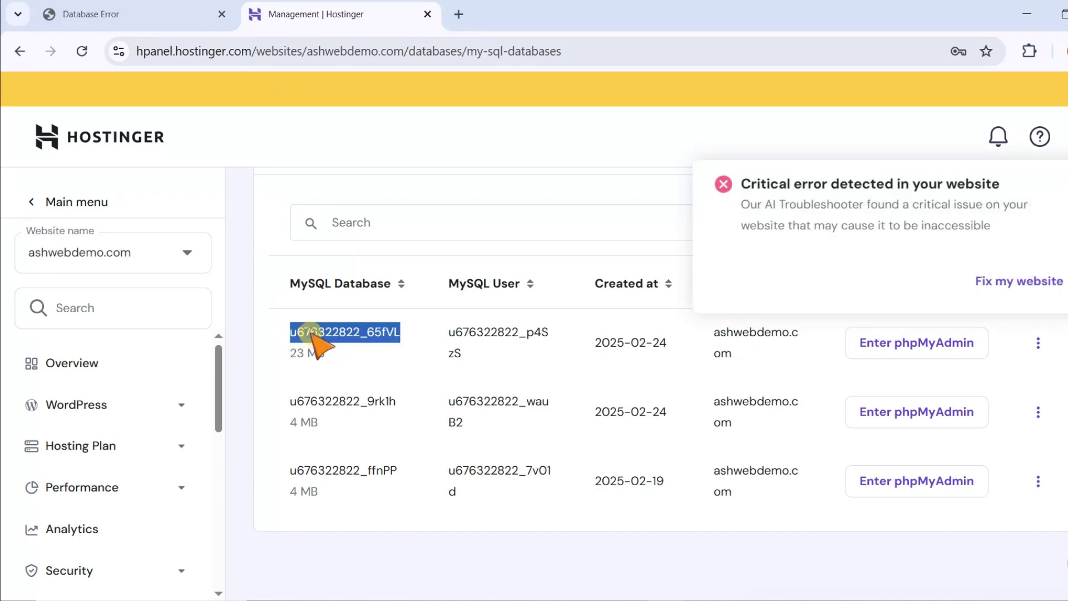
Open the file manager for ashwebdemo.com from its hosting dashboard and enter the public_html folder.
click(477, 341)
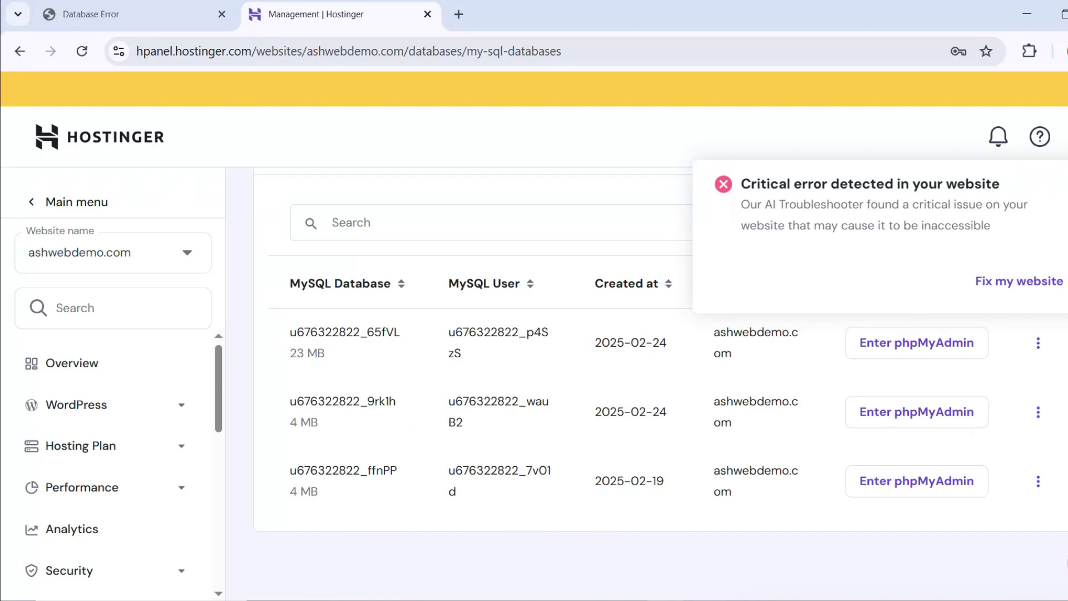
drag(218, 360, 221, 445)
click(175, 512)
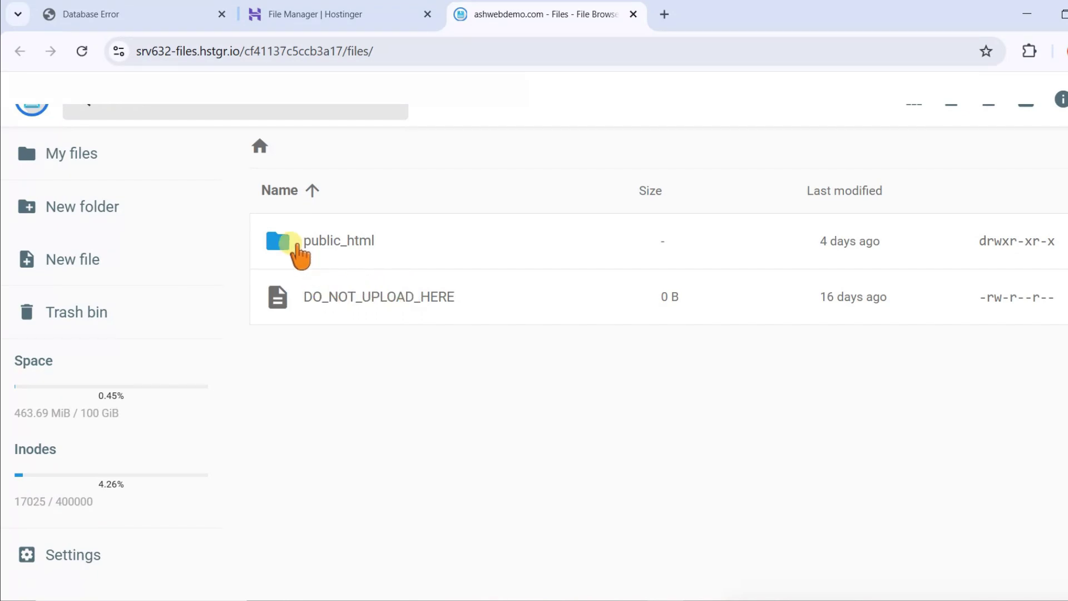
double_click(345, 245)
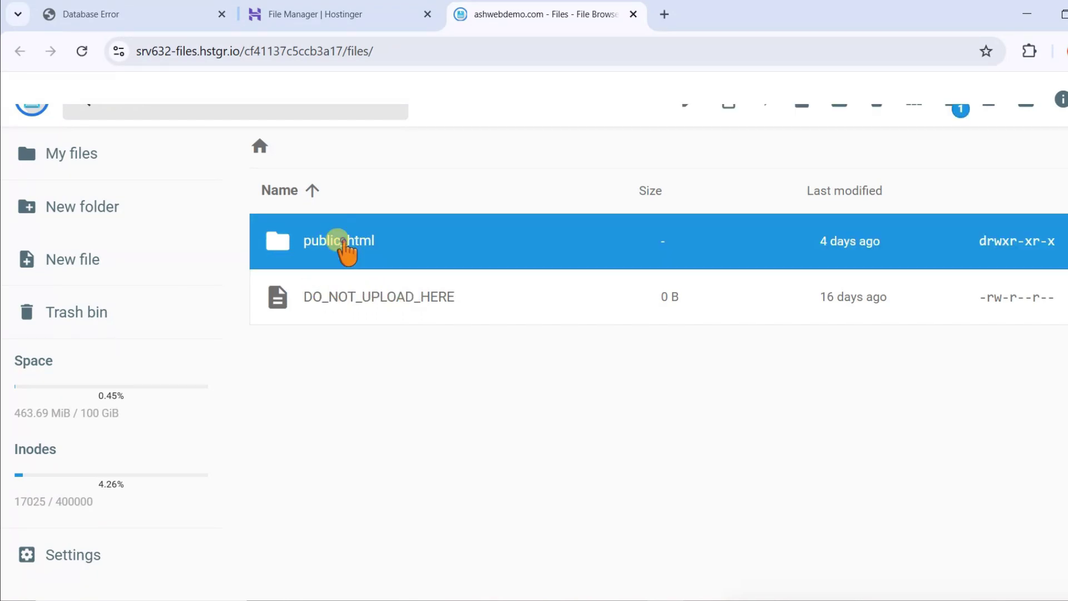
Find the wp-config.php file in public_html and open it in the file editor.
scroll(659, 367, down, 5)
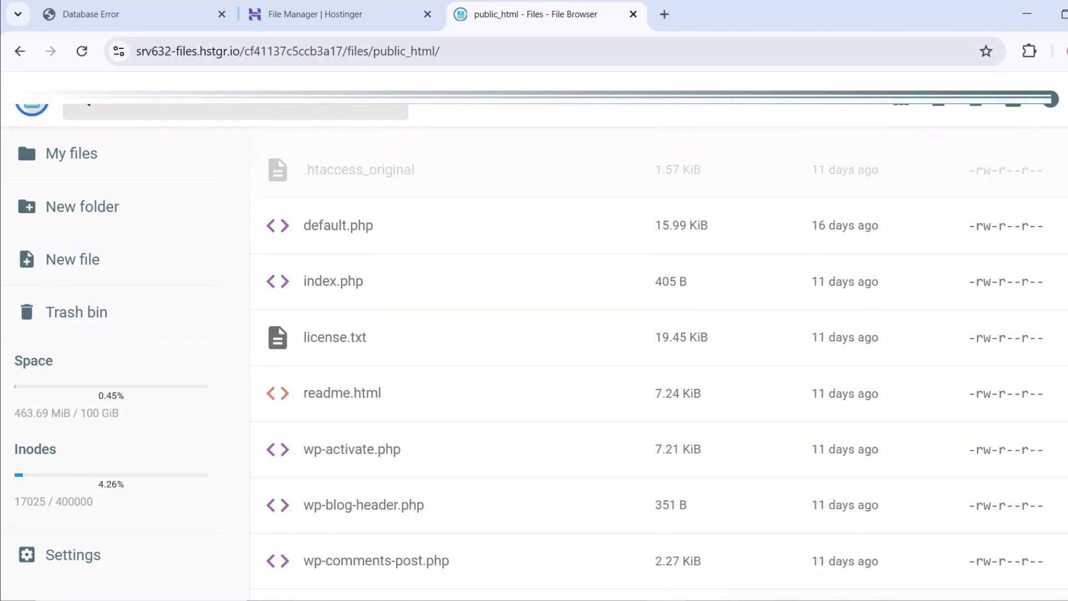
scroll(659, 367, down, 4)
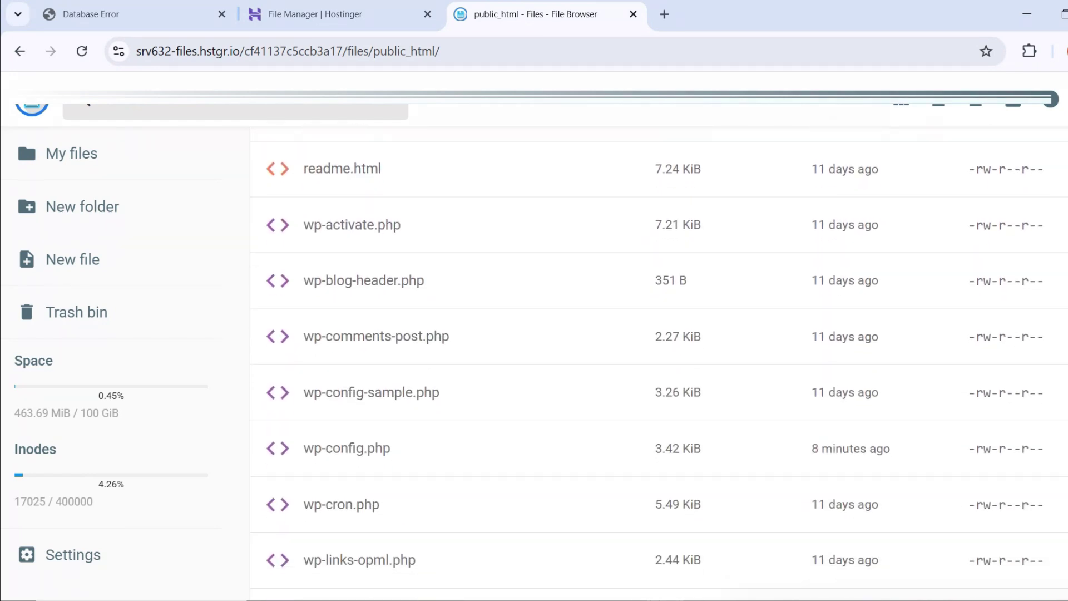
scroll(659, 367, down, 1)
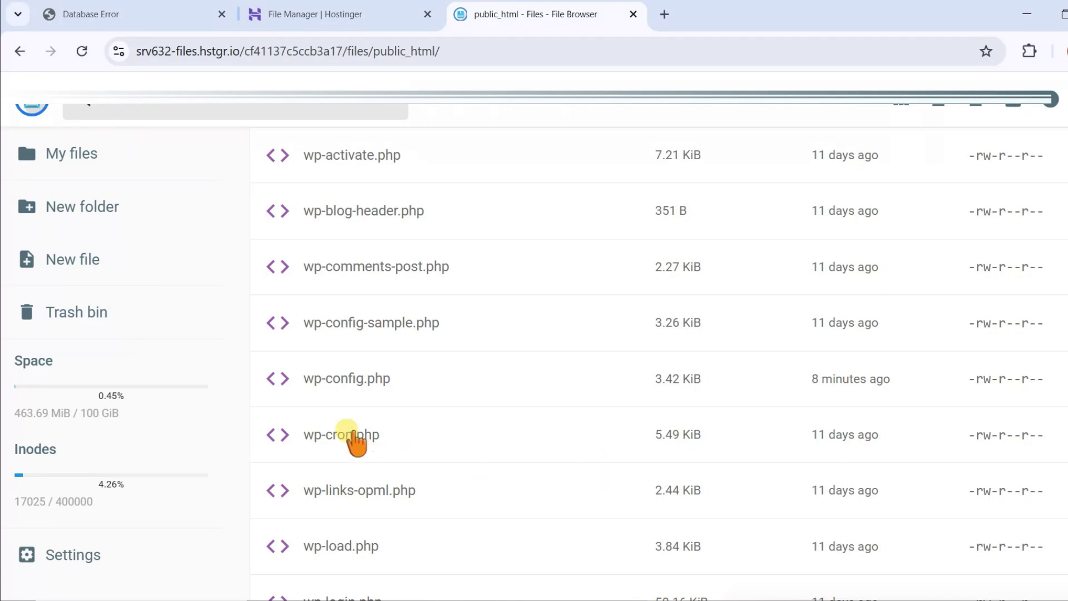
click(340, 379)
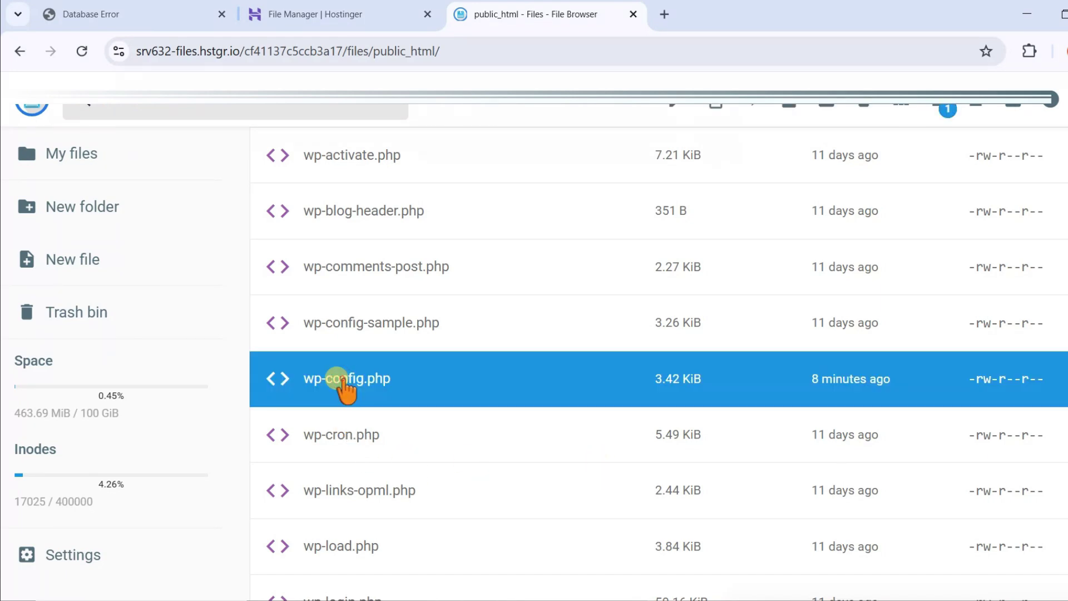
right_click(344, 379)
click(388, 436)
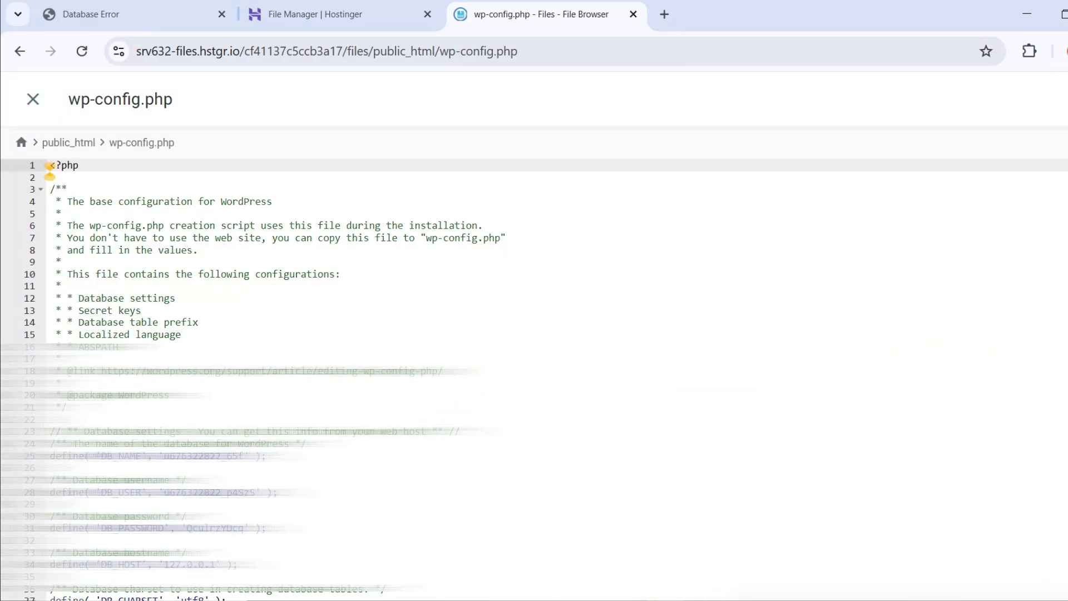
Replace the DB_NAME value in wp-config.php with the copied database name and reload the ashwebdemo.com home page.
scroll(49, 167, down, 3)
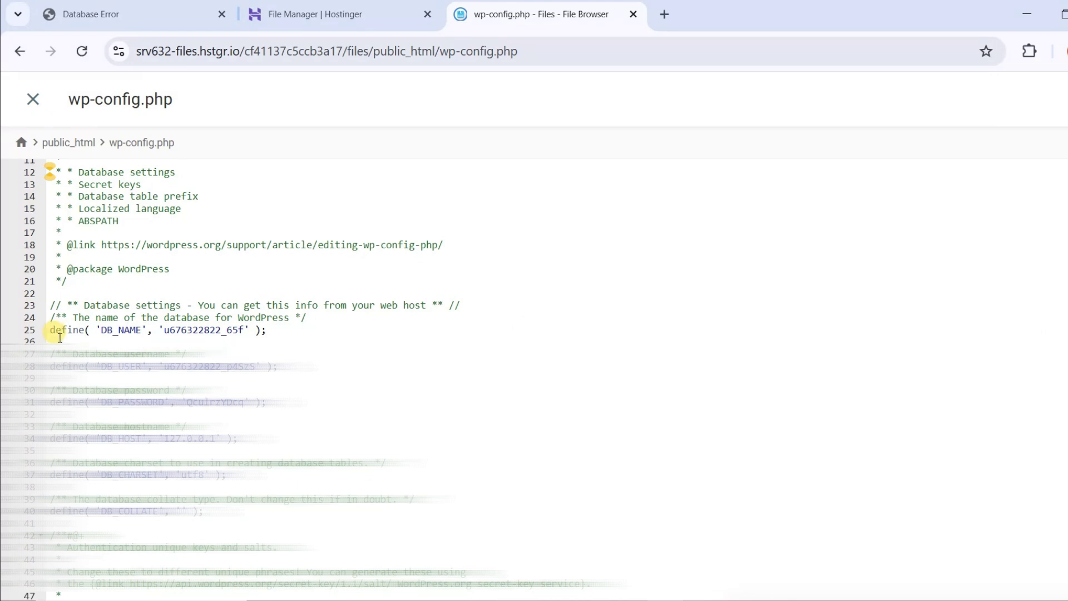
drag(244, 330, 163, 332)
right_click(175, 332)
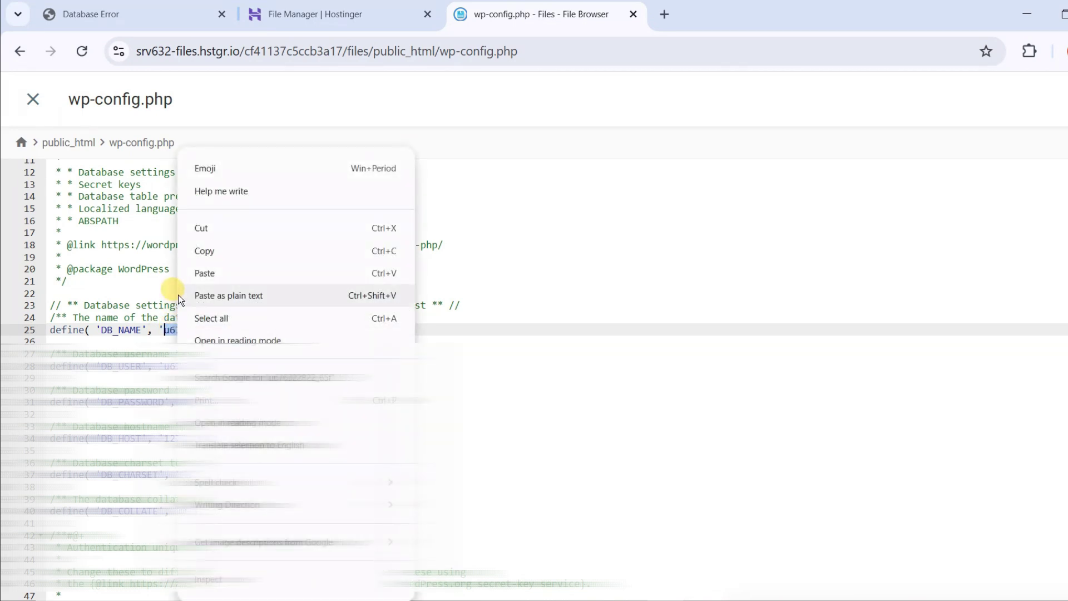
click(201, 273)
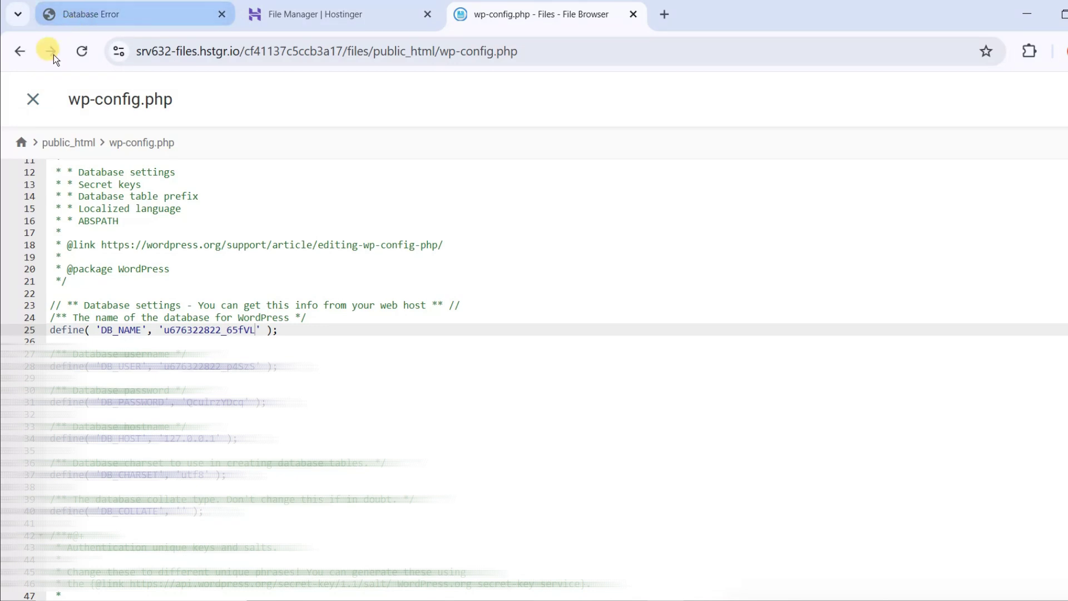
click(177, 7)
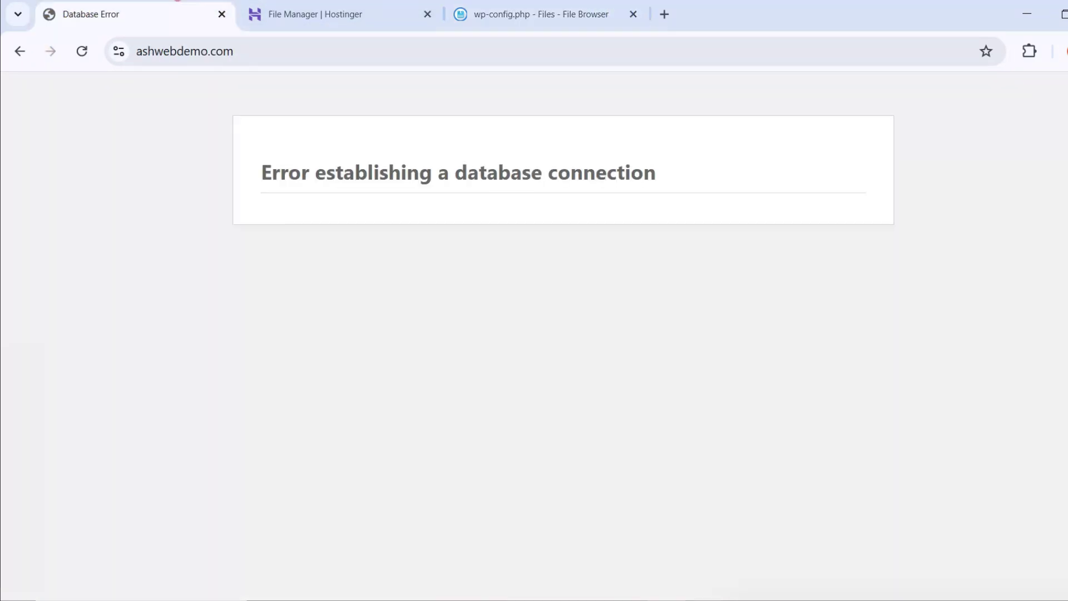
click(82, 50)
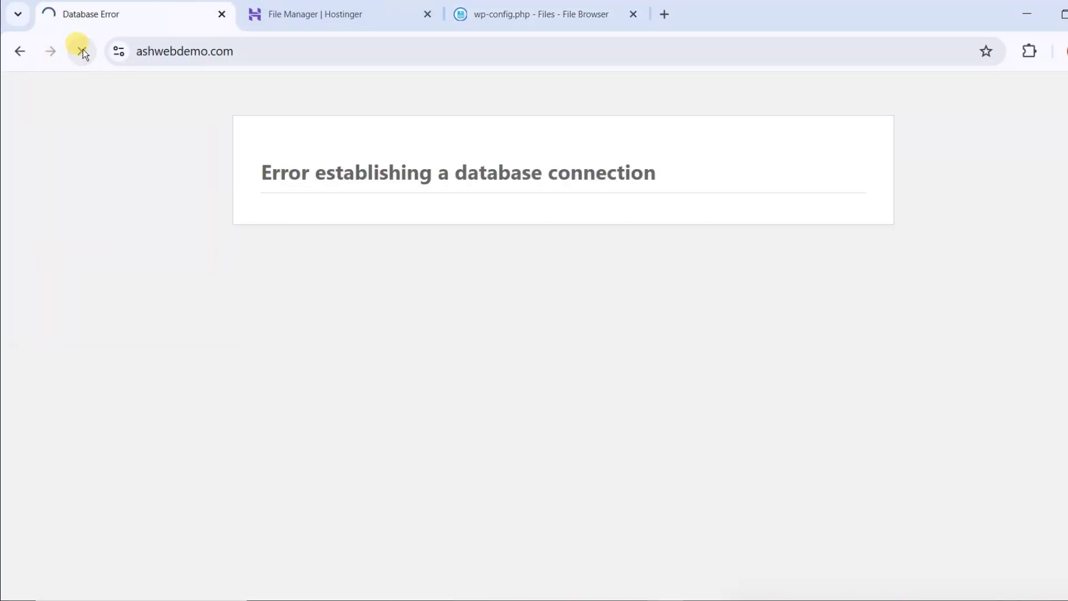